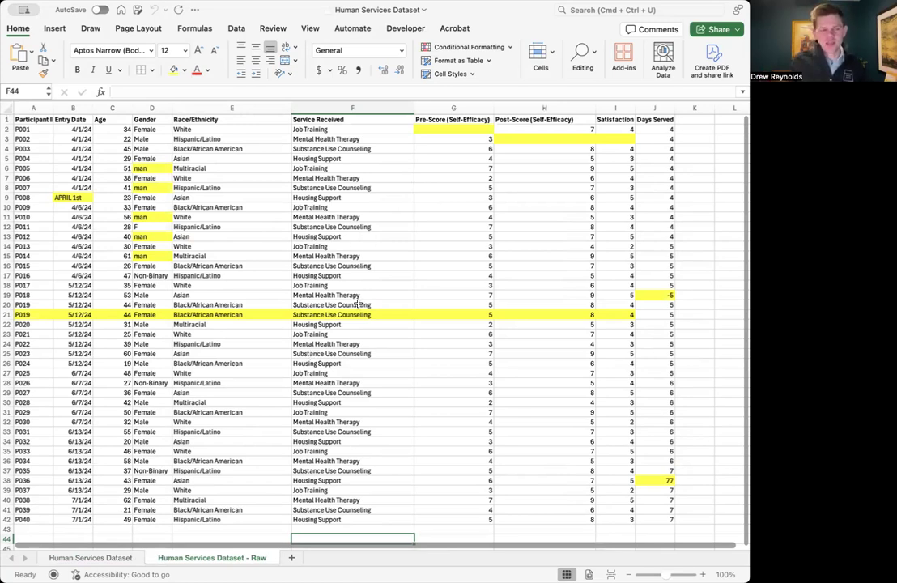
Step: Fill the missing scores: 5 for P001's Pre-Score, 6 for P002's Post-Score and 5 for P002's Satisfaction
{"action": "left_click", "coordinate": [456, 129]}
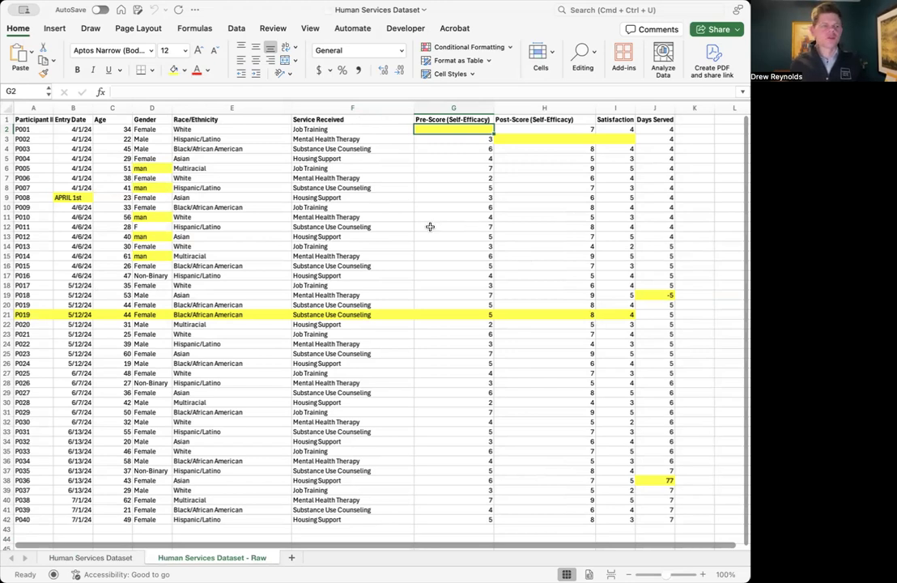
{"action": "left_click", "coordinate": [573, 140]}
{"action": "left_click", "coordinate": [611, 141]}
{"action": "left_click", "coordinate": [458, 132]}
{"action": "type", "text": "5"}
{"action": "key", "text": "Return"}
{"action": "type", "text": "6"}
{"action": "key", "text": "Return"}
{"action": "type", "text": "5"}
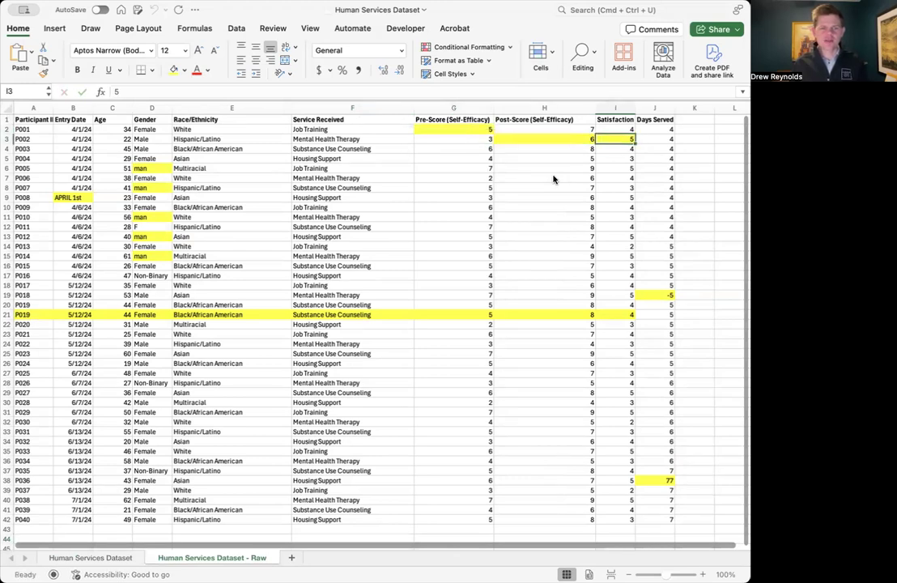
Step: Remove the yellow fill from the score cells of P001 and P002 in G2:I3
{"action": "left_click", "coordinate": [405, 130]}
{"action": "left_click_drag", "start_coordinate": [458, 129], "coordinate": [657, 139]}
{"action": "left_click", "coordinate": [173, 70]}
{"action": "left_click", "coordinate": [472, 157]}
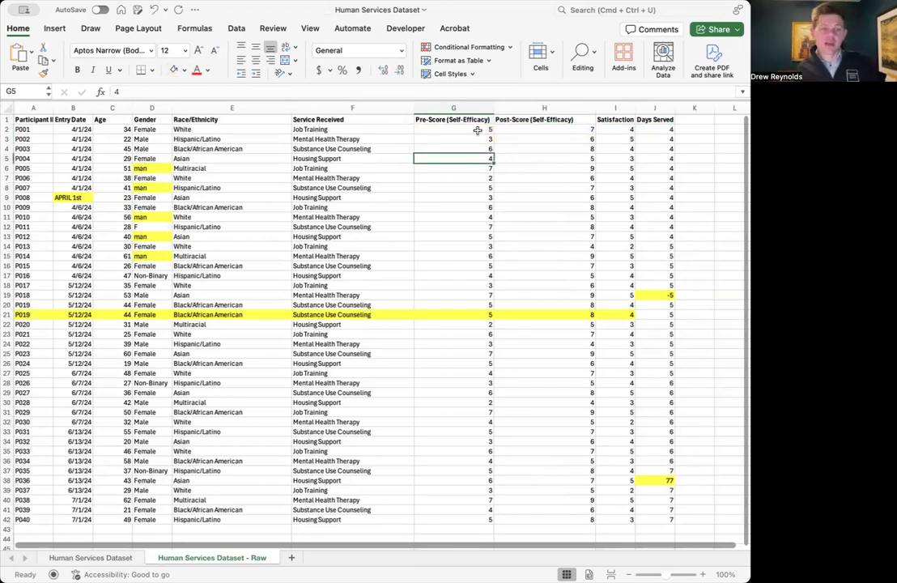
{"action": "left_click_drag", "start_coordinate": [454, 130], "coordinate": [619, 139]}
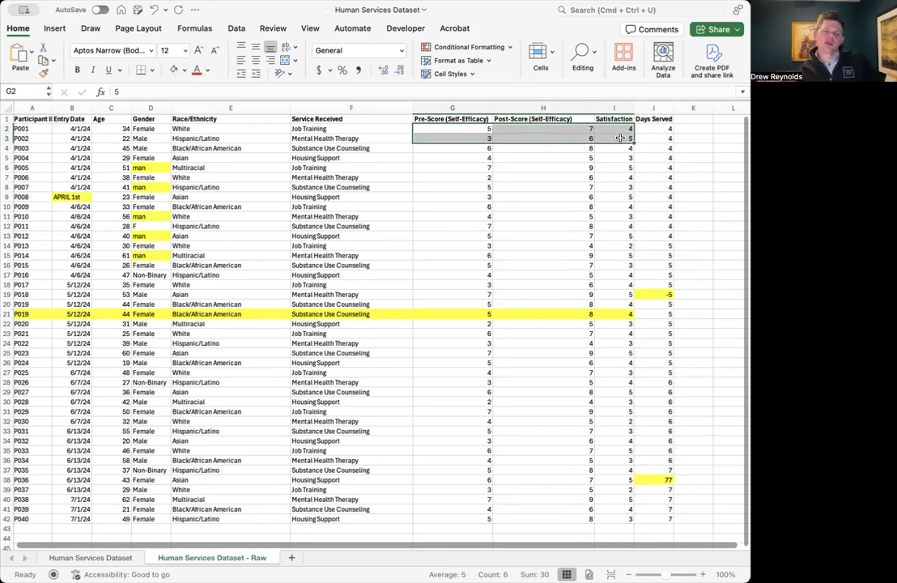
{"action": "left_click", "coordinate": [615, 219]}
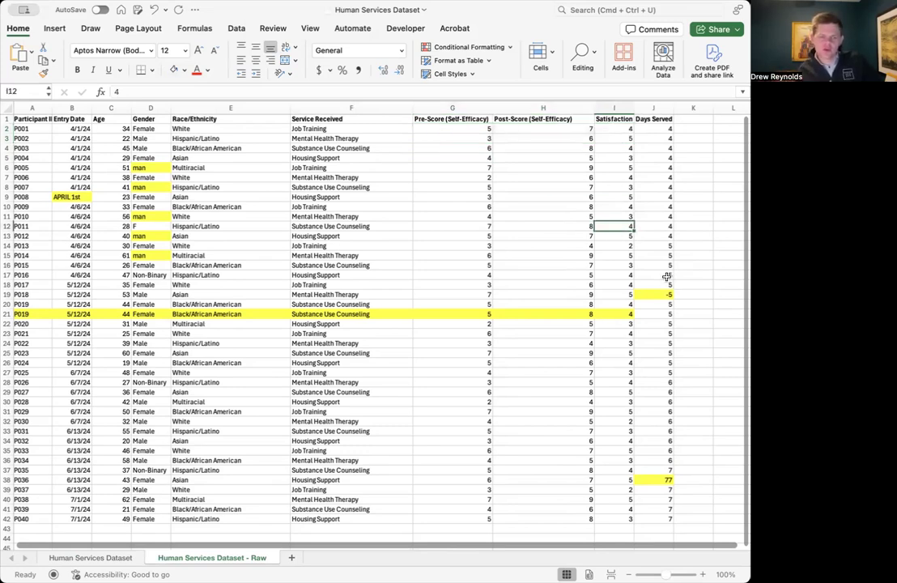
Step: Correct the negative Days Served value for P018 to 5
{"action": "left_click", "coordinate": [651, 286]}
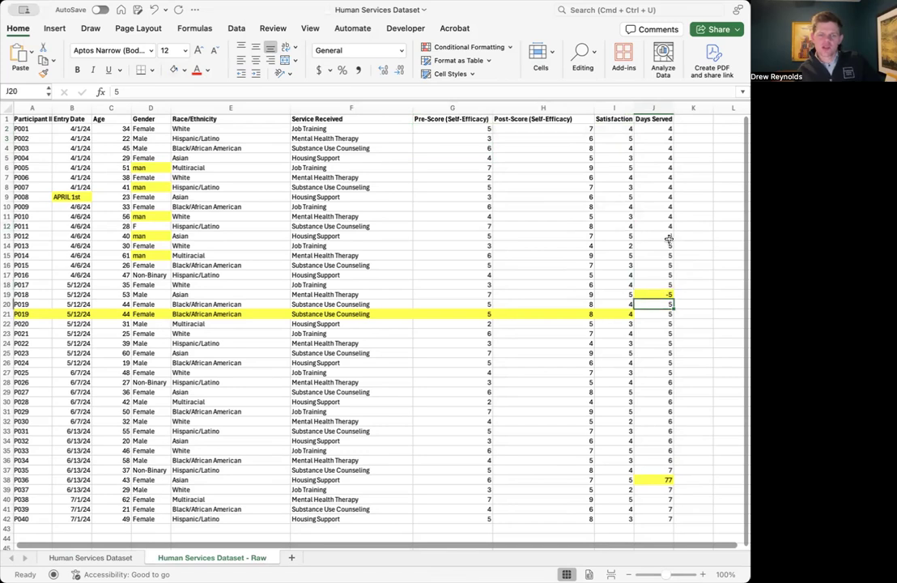
{"action": "left_click", "coordinate": [653, 107]}
{"action": "left_click", "coordinate": [665, 296]}
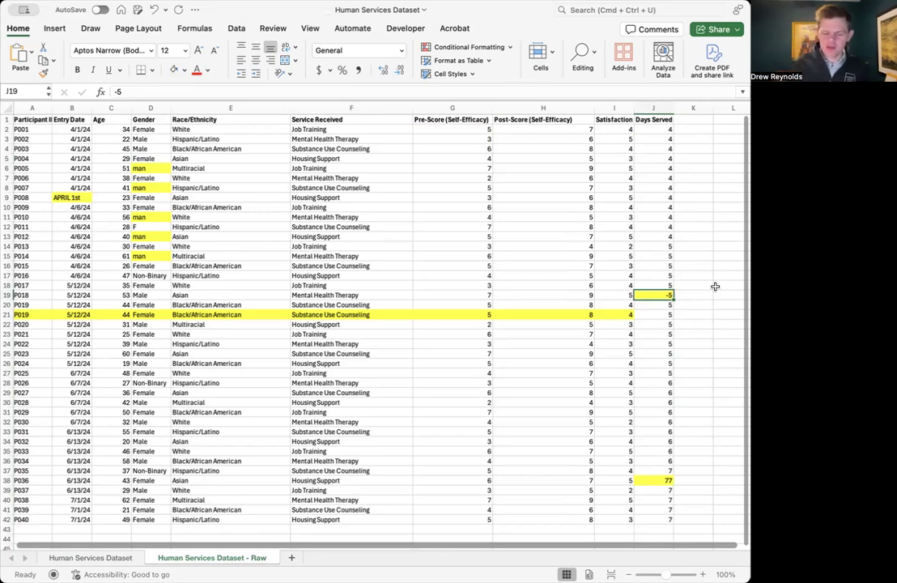
{"action": "type", "text": "5"}
{"action": "key", "text": "Return"}
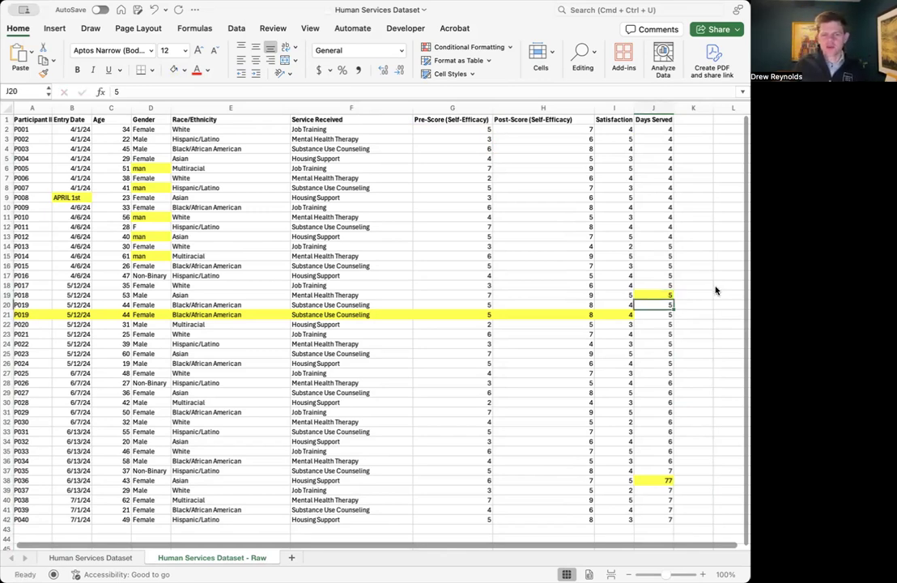
Step: Remove the yellow fill from P018's Days Served cell and keep its text black
{"action": "left_click", "coordinate": [665, 295]}
{"action": "left_click", "coordinate": [194, 73]}
{"action": "left_click", "coordinate": [185, 72]}
{"action": "left_click", "coordinate": [182, 97]}
{"action": "left_click_drag", "start_coordinate": [578, 292], "coordinate": [567, 285]}
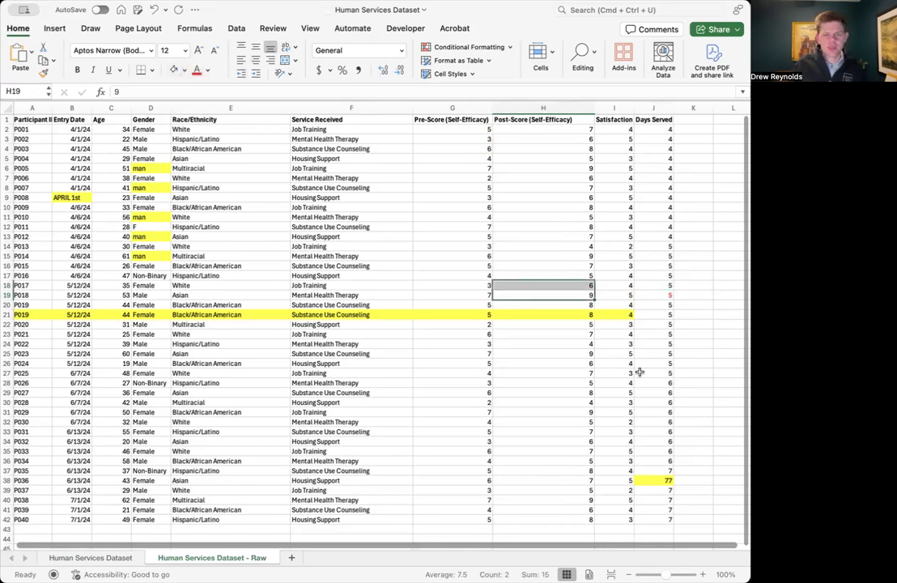
{"action": "left_click", "coordinate": [660, 294]}
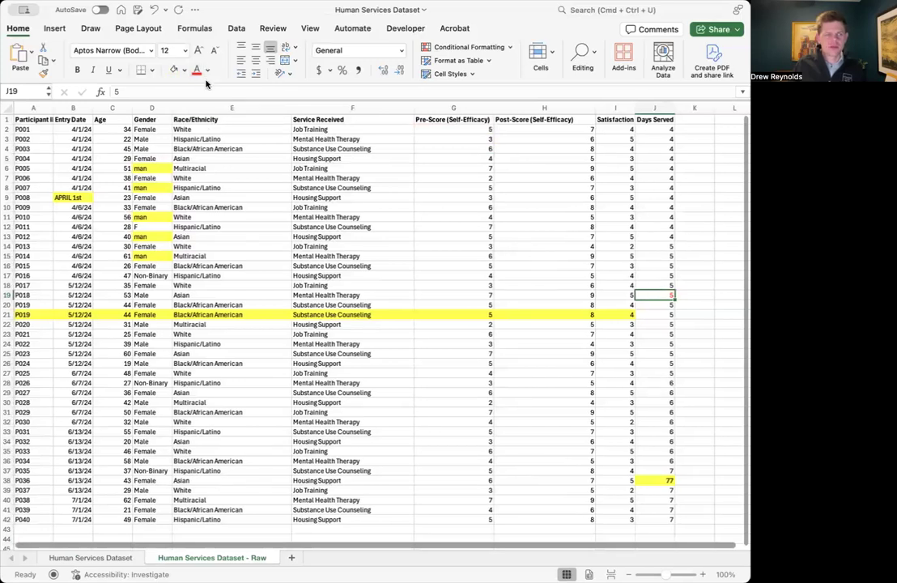
{"action": "left_click", "coordinate": [348, 217]}
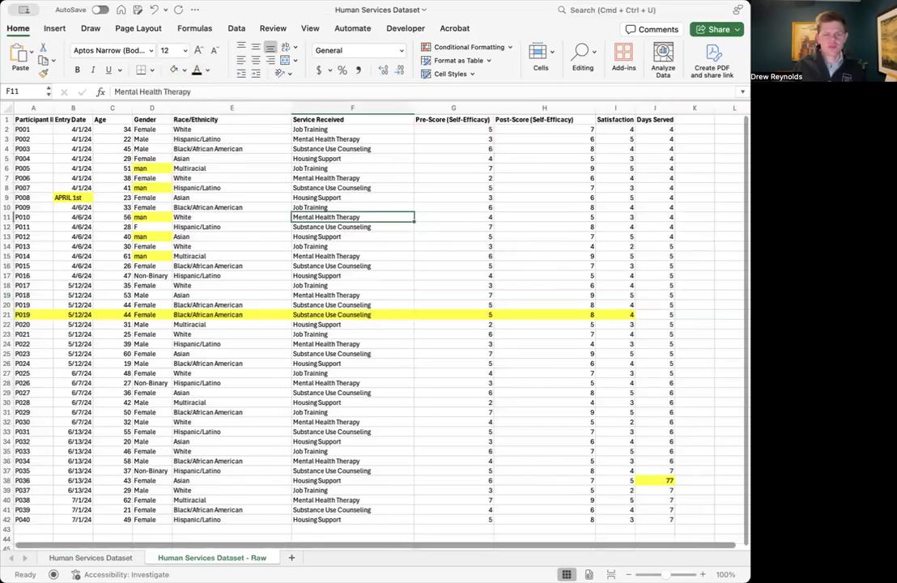
Step: Correct P036's Days Served value to 7 and remove the cell's yellow fill
{"action": "left_click", "coordinate": [664, 478]}
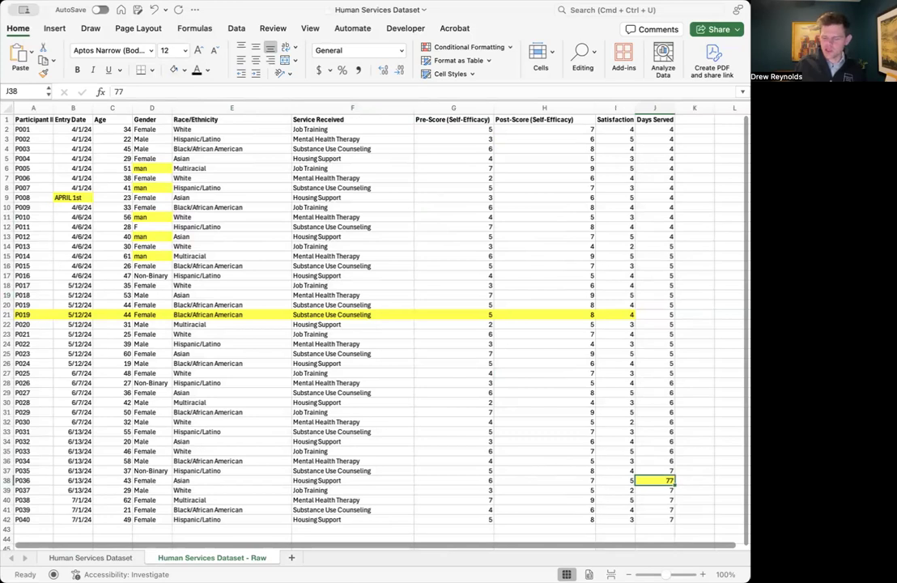
{"action": "key", "text": "BackSpace"}
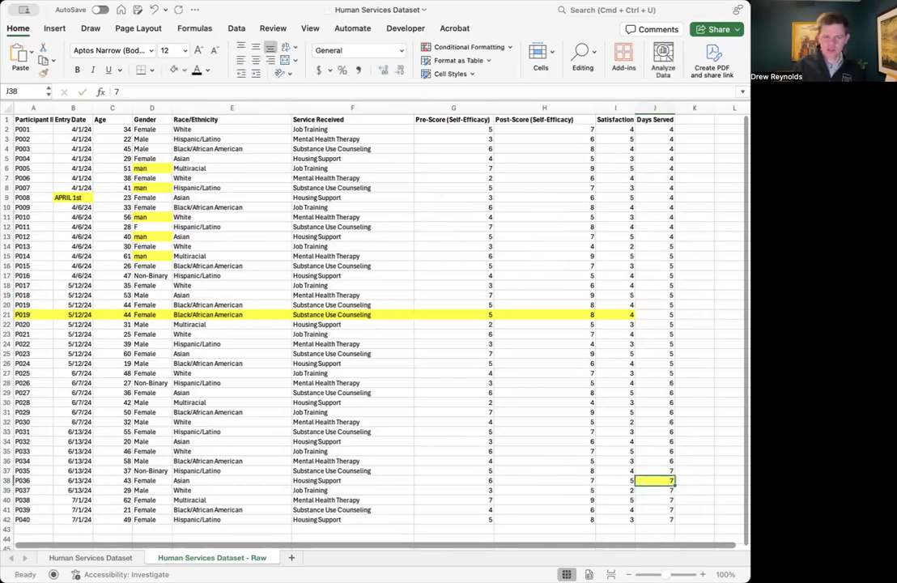
{"action": "left_click", "coordinate": [183, 71]}
{"action": "left_click", "coordinate": [418, 234]}
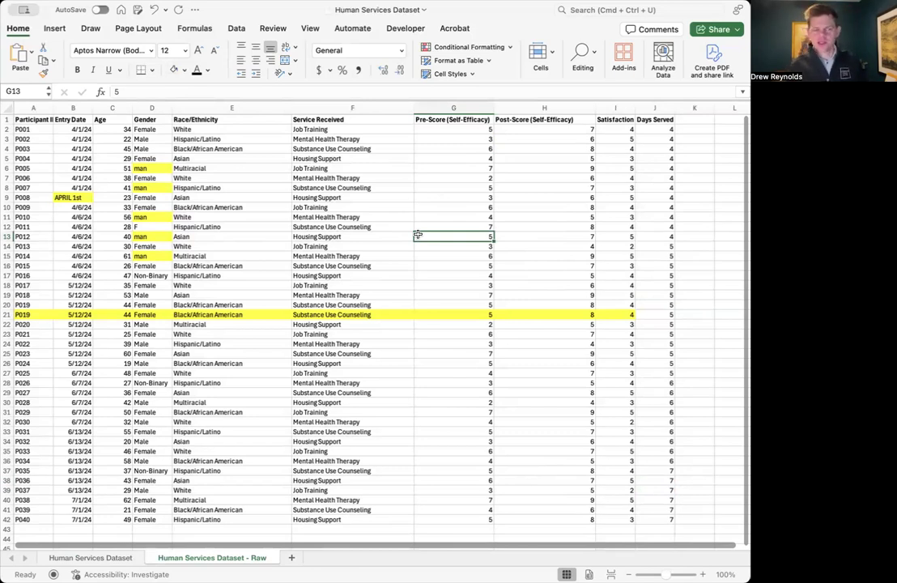
Step: Delete the highlighted duplicate P019 record in row 21
{"action": "left_click_drag", "start_coordinate": [36, 312], "coordinate": [655, 315]}
{"action": "left_click_drag", "start_coordinate": [31, 306], "coordinate": [34, 313]}
{"action": "left_click", "coordinate": [6, 314]}
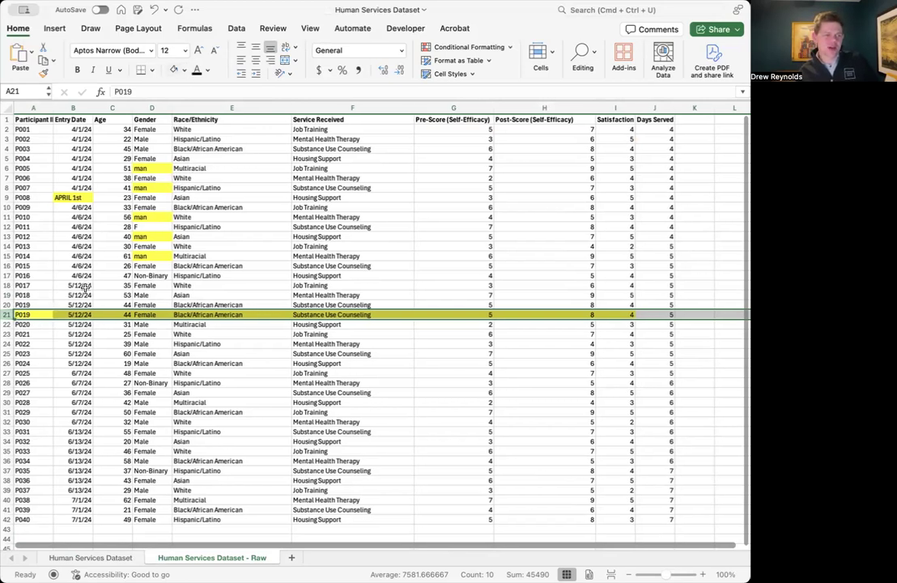
{"action": "right_click", "coordinate": [8, 315]}
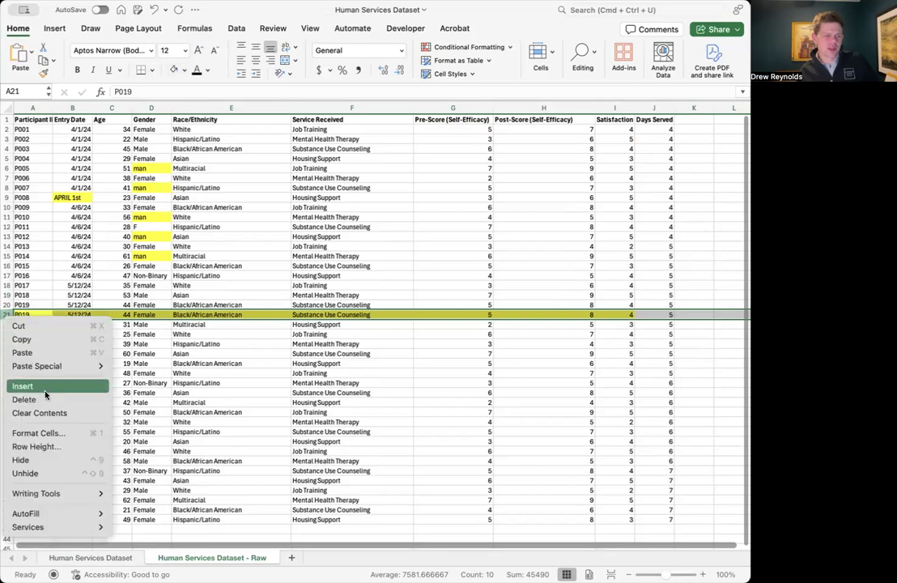
{"action": "left_click", "coordinate": [36, 399]}
{"action": "left_click", "coordinate": [113, 346]}
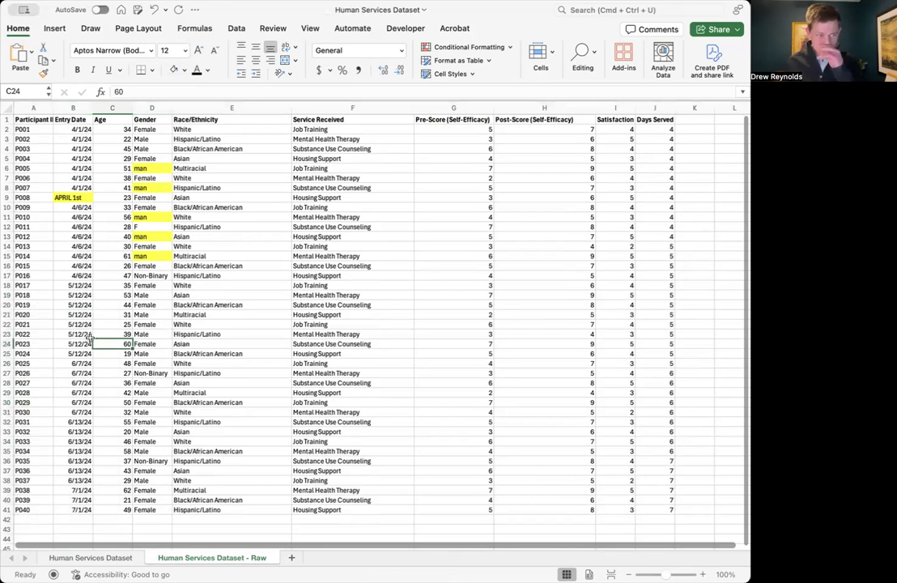
Step: Examine the Gender column for inconsistently worded entries, including the highlighted cells
{"action": "left_click", "coordinate": [151, 108]}
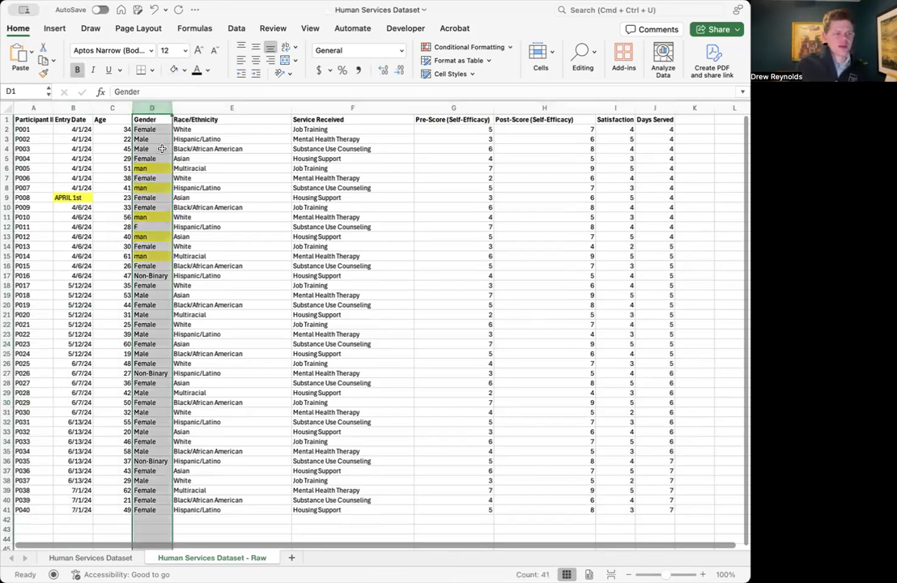
{"action": "left_click", "coordinate": [160, 148]}
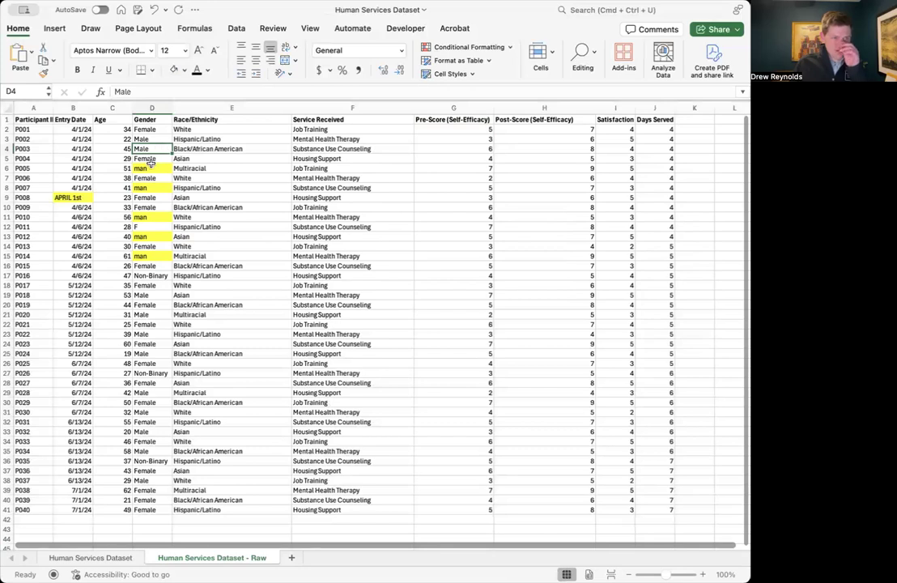
{"action": "key", "text": "Down"}
{"action": "key", "text": "Down"}
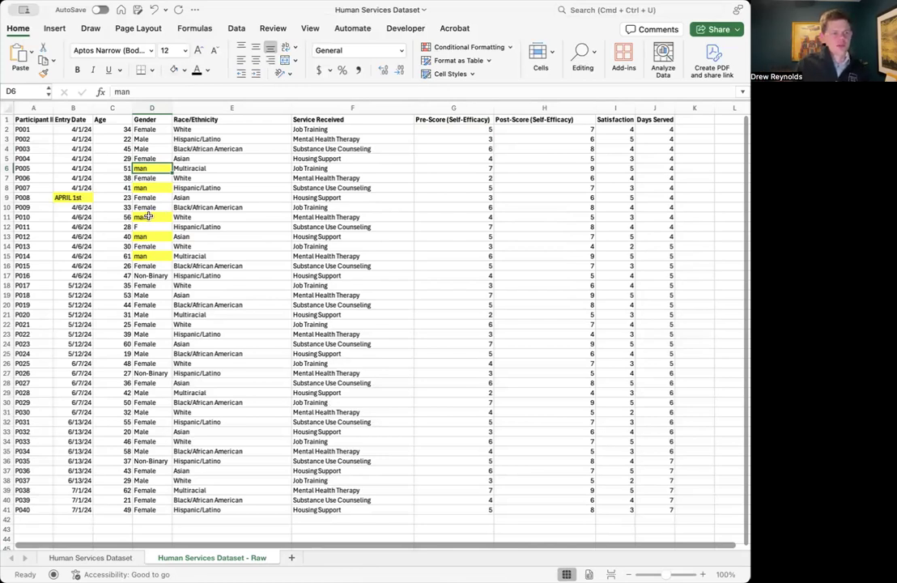
{"action": "left_click", "coordinate": [162, 285]}
{"action": "left_click", "coordinate": [161, 261]}
{"action": "left_click", "coordinate": [157, 237]}
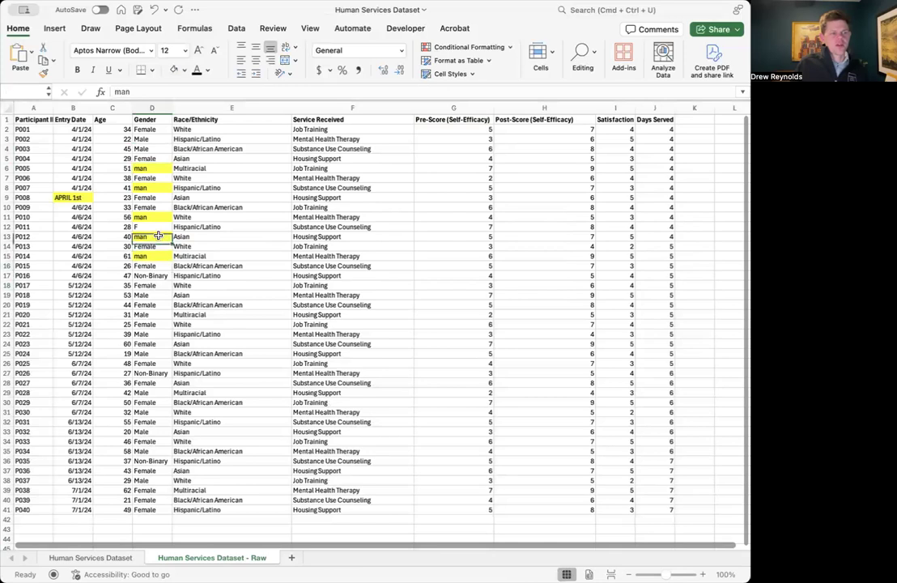
{"action": "scroll", "coordinate": [136, 139], "scroll_direction": "down", "scroll_amount": 1}
{"action": "left_click", "coordinate": [154, 130]}
{"action": "scroll", "coordinate": [150, 148], "scroll_direction": "down", "scroll_amount": 1}
{"action": "scroll", "coordinate": [153, 273], "scroll_direction": "up", "scroll_amount": 2}
Step: Replace every "man" entry on the sheet with "Male" using Find and Replace
{"action": "left_click", "coordinate": [149, 167]}
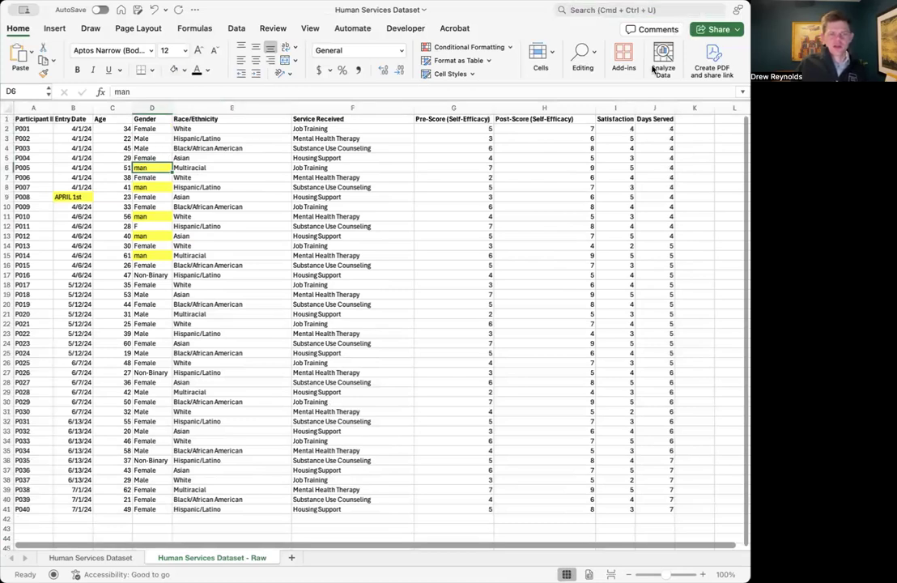
{"action": "key", "text": "ctrl+h"}
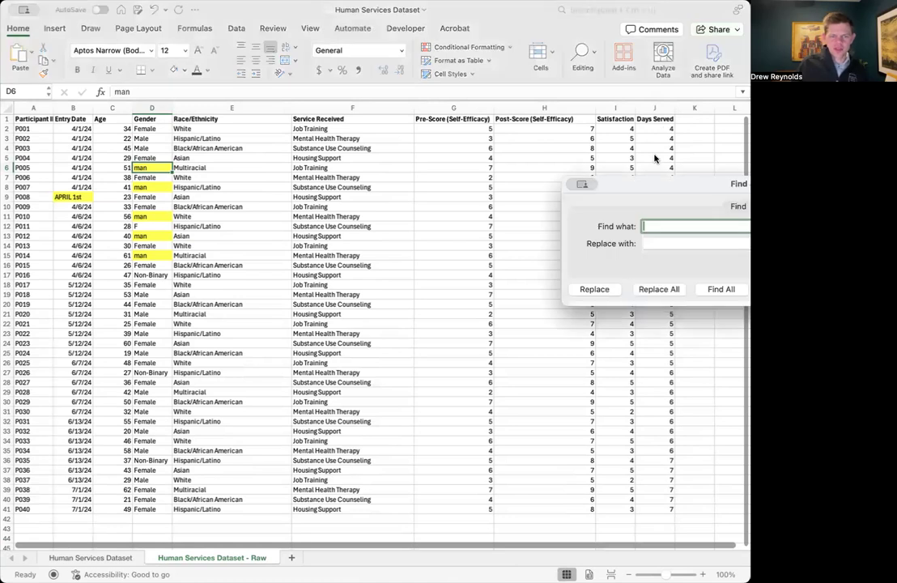
{"action": "type", "text": "man"}
{"action": "key", "text": "Tab"}
{"action": "type", "text": "Male"}
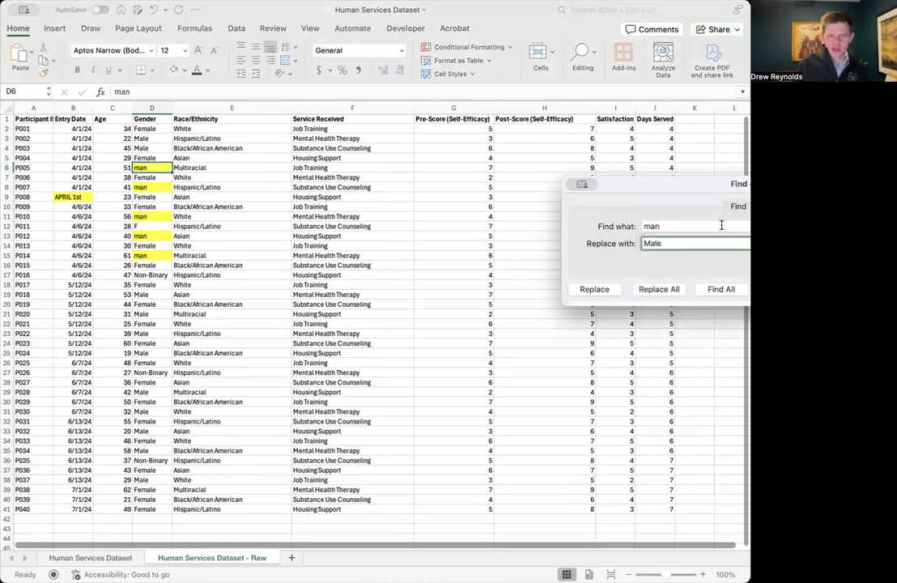
{"action": "left_click", "coordinate": [675, 289]}
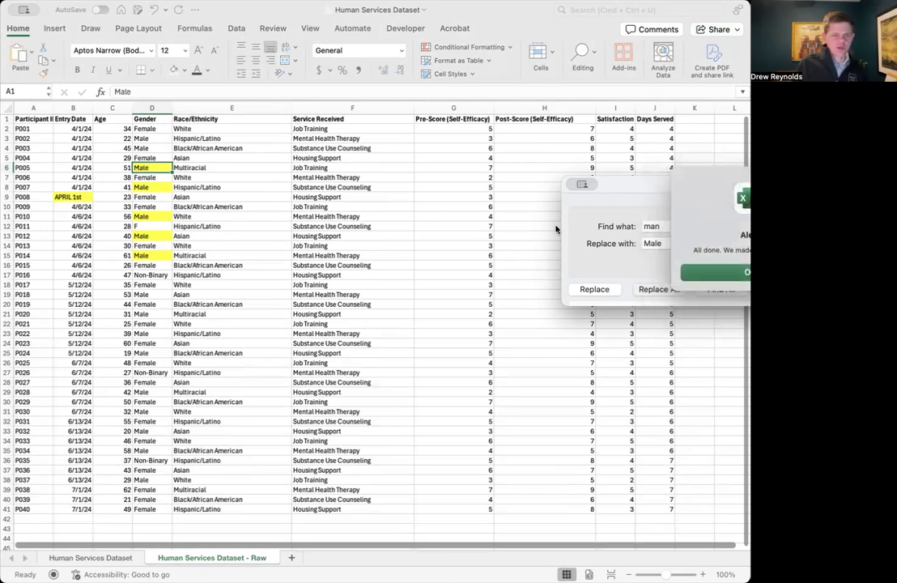
{"action": "left_click", "coordinate": [718, 273]}
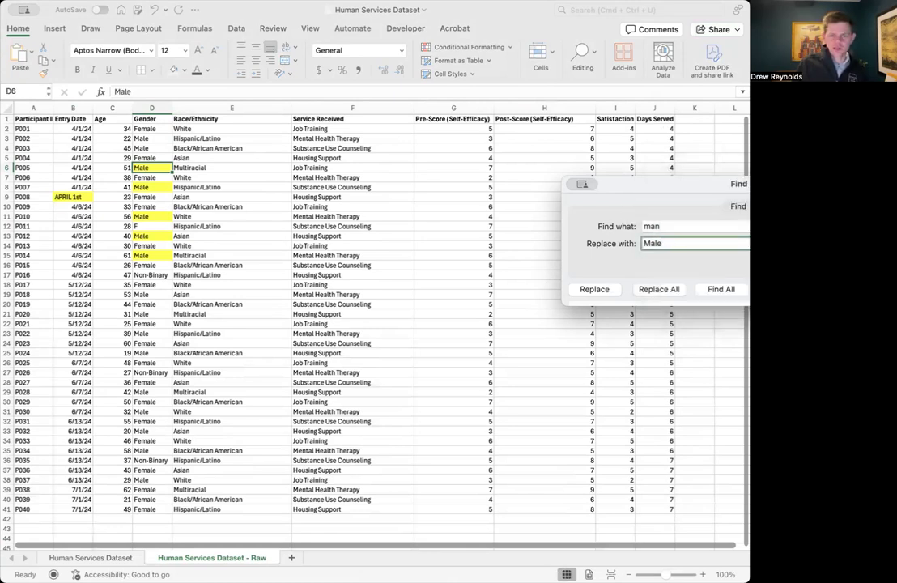
{"action": "key", "text": "Escape"}
{"action": "left_click_drag", "start_coordinate": [294, 204], "coordinate": [280, 197]}
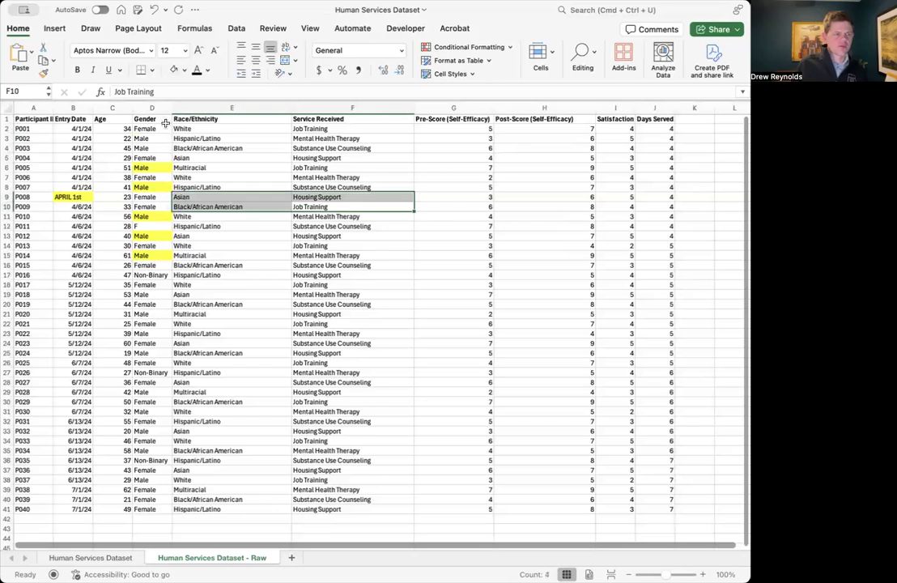
Step: Remove the yellow fill from the entire Gender column
{"action": "left_click", "coordinate": [152, 109]}
{"action": "scroll", "coordinate": [153, 106], "scroll_direction": "down", "scroll_amount": 1}
{"action": "left_click", "coordinate": [184, 71]}
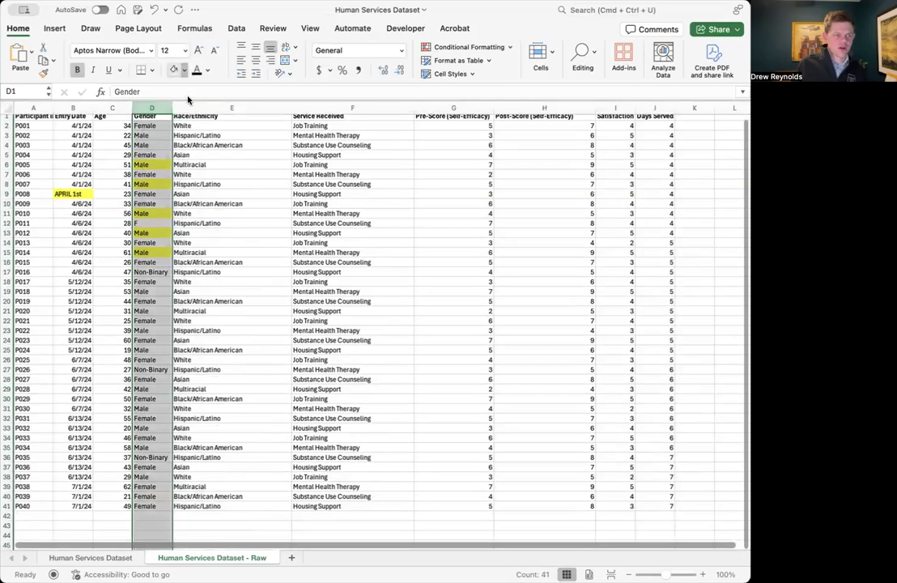
{"action": "left_click", "coordinate": [187, 97]}
{"action": "left_click", "coordinate": [105, 176]}
Step: Change P008's Entry Date to 4/1/24 and remove the yellow fill from that cell
{"action": "left_click", "coordinate": [72, 197]}
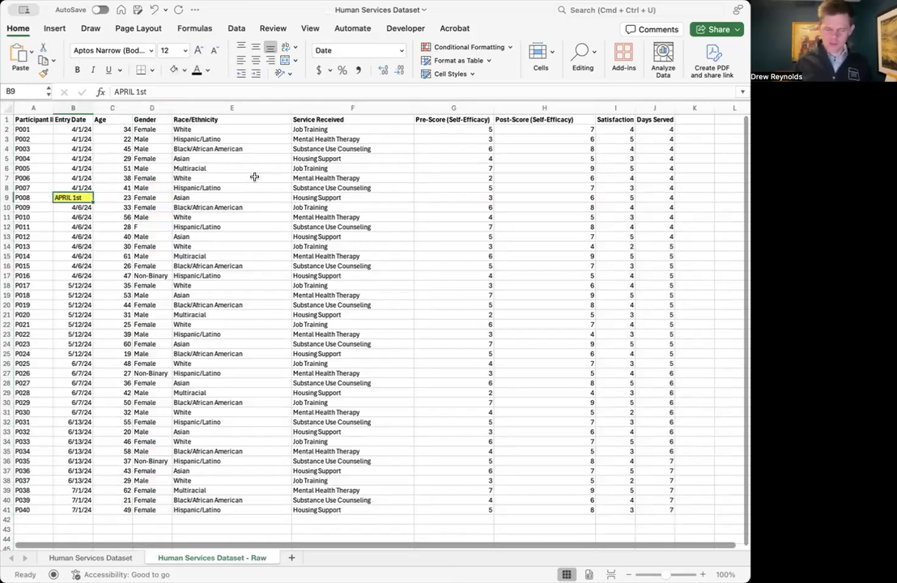
{"action": "type", "text": "4/1/24"}
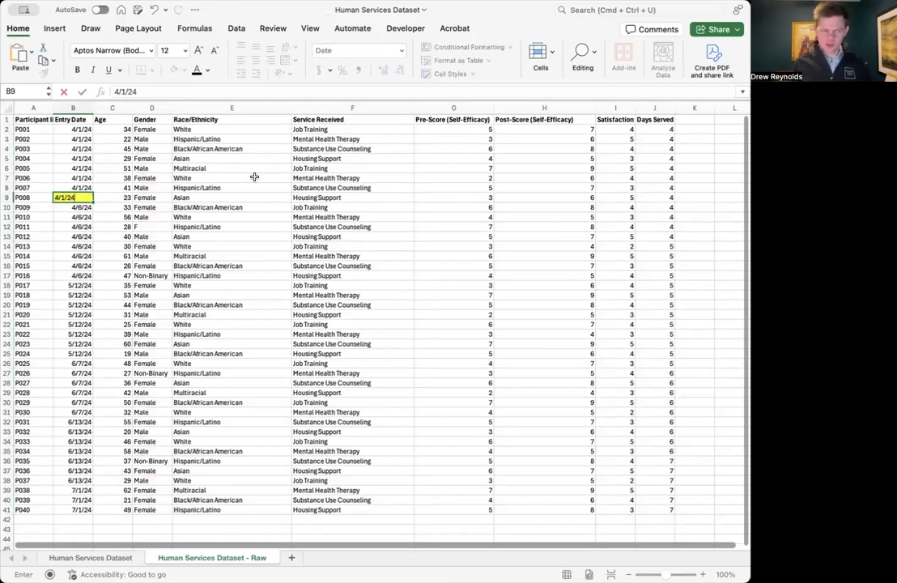
{"action": "key", "text": "Return"}
{"action": "key", "text": "Up"}
{"action": "left_click", "coordinate": [186, 71]}
{"action": "left_click", "coordinate": [195, 94]}
{"action": "left_click", "coordinate": [295, 188]}
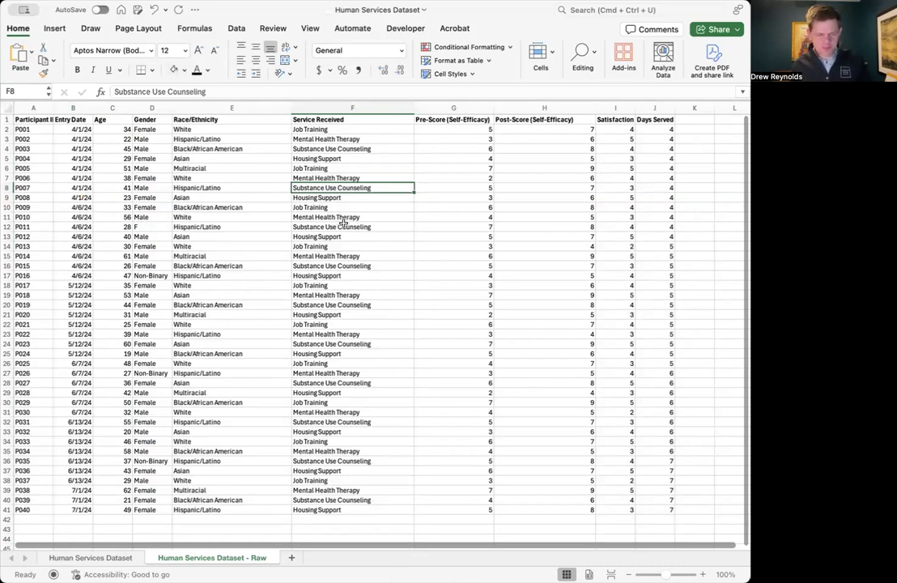
{"action": "scroll", "coordinate": [368, 279], "scroll_direction": "down", "scroll_amount": 3}
{"action": "scroll", "coordinate": [362, 280], "scroll_direction": "up", "scroll_amount": 3}
{"action": "scroll", "coordinate": [362, 280], "scroll_direction": "down", "scroll_amount": 2}
{"action": "scroll", "coordinate": [466, 242], "scroll_direction": "up", "scroll_amount": 2}
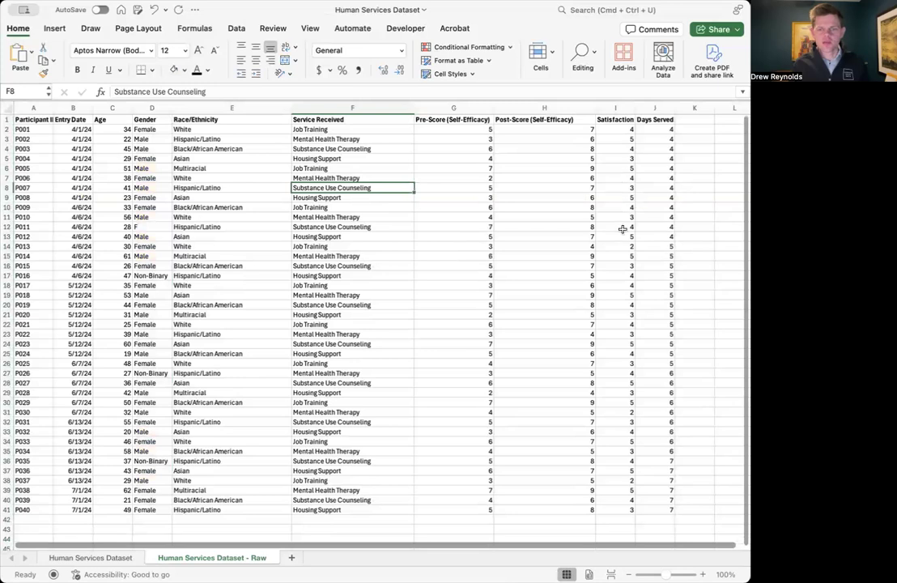
{"action": "scroll", "coordinate": [603, 303], "scroll_direction": "down", "scroll_amount": 3}
{"action": "scroll", "coordinate": [589, 301], "scroll_direction": "up", "scroll_amount": 3}
{"action": "scroll", "coordinate": [567, 374], "scroll_direction": "down", "scroll_amount": 1}
{"action": "scroll", "coordinate": [576, 378], "scroll_direction": "up", "scroll_amount": 1}
{"action": "scroll", "coordinate": [586, 388], "scroll_direction": "down", "scroll_amount": 1}
{"action": "scroll", "coordinate": [628, 138], "scroll_direction": "up", "scroll_amount": 1}
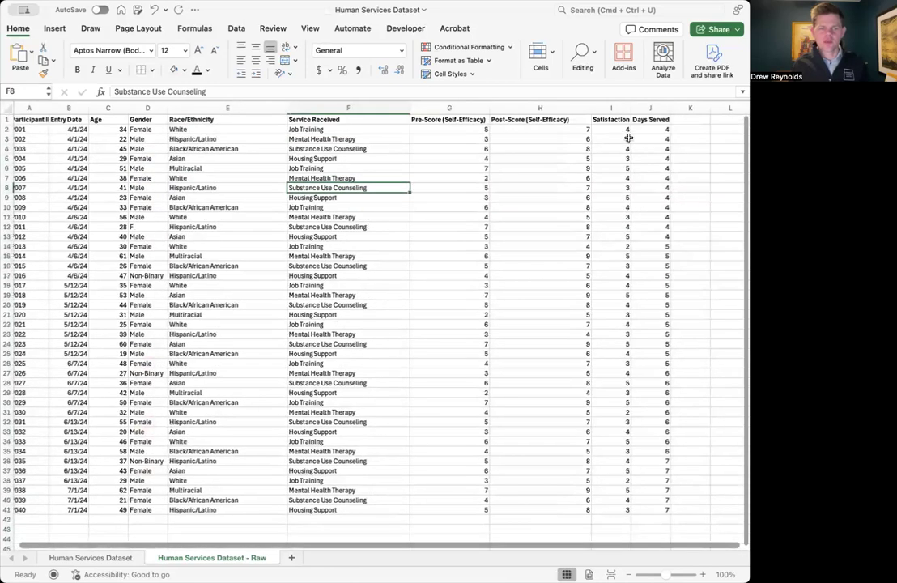
Step: Check the Days Served values for all participants in J2:J41
{"action": "left_click_drag", "start_coordinate": [651, 129], "coordinate": [662, 510]}
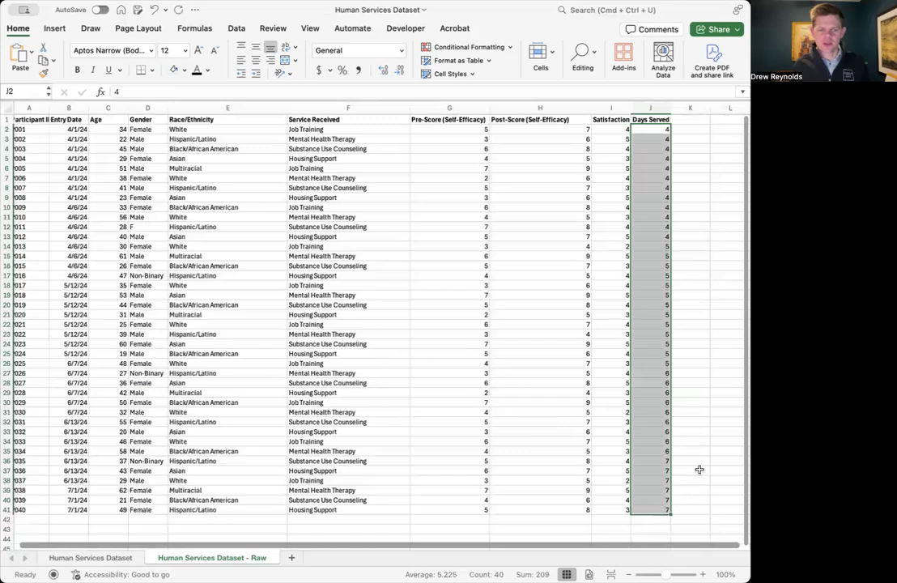
{"action": "left_click", "coordinate": [699, 469]}
{"action": "scroll", "coordinate": [688, 490], "scroll_direction": "right", "scroll_amount": 2}
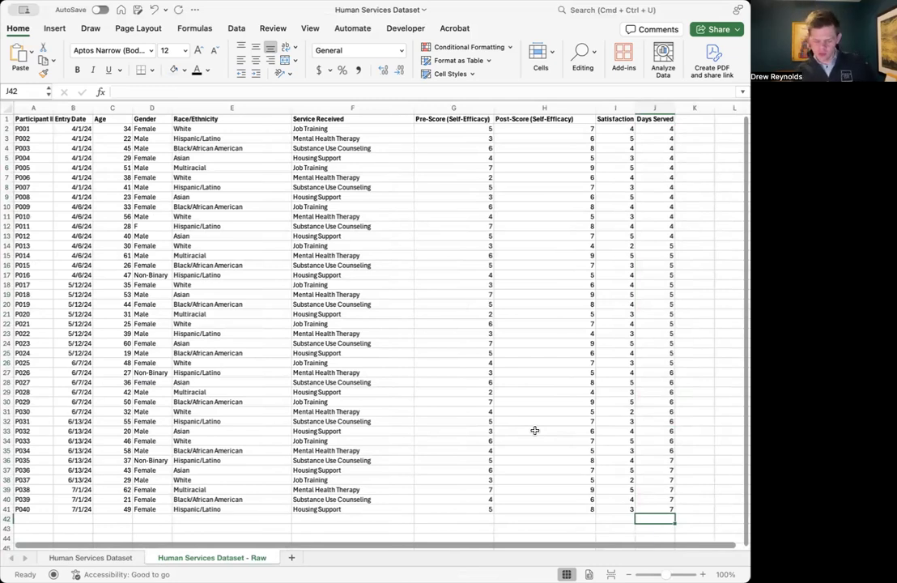
{"action": "type", "text": "="}
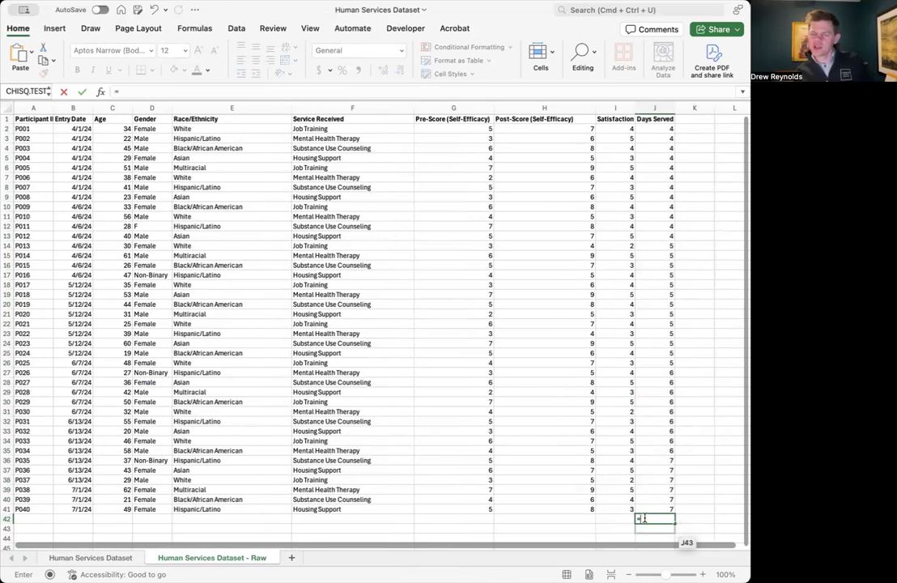
{"action": "key", "text": "BackSpace"}
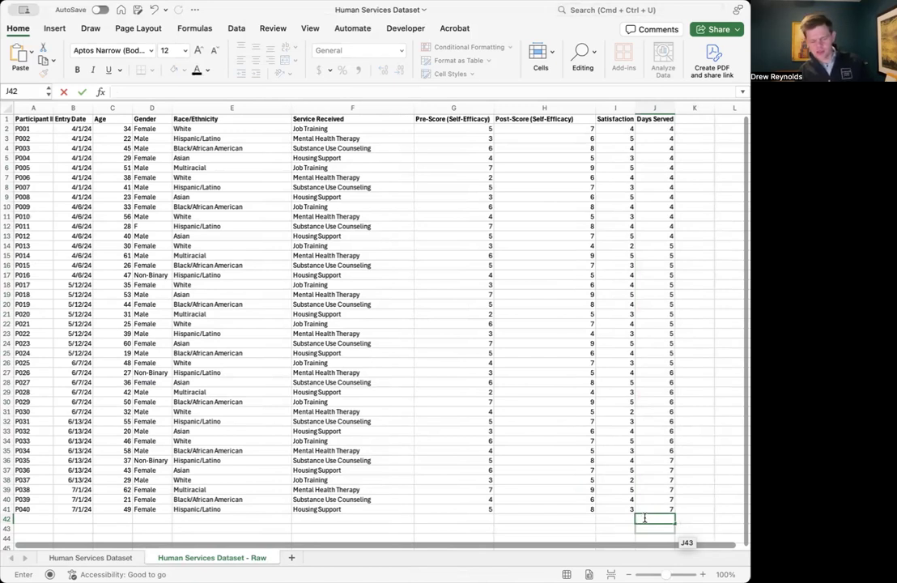
{"action": "type", "text": "asdfjlaskdf"}
{"action": "key", "text": "ctrl+Return"}
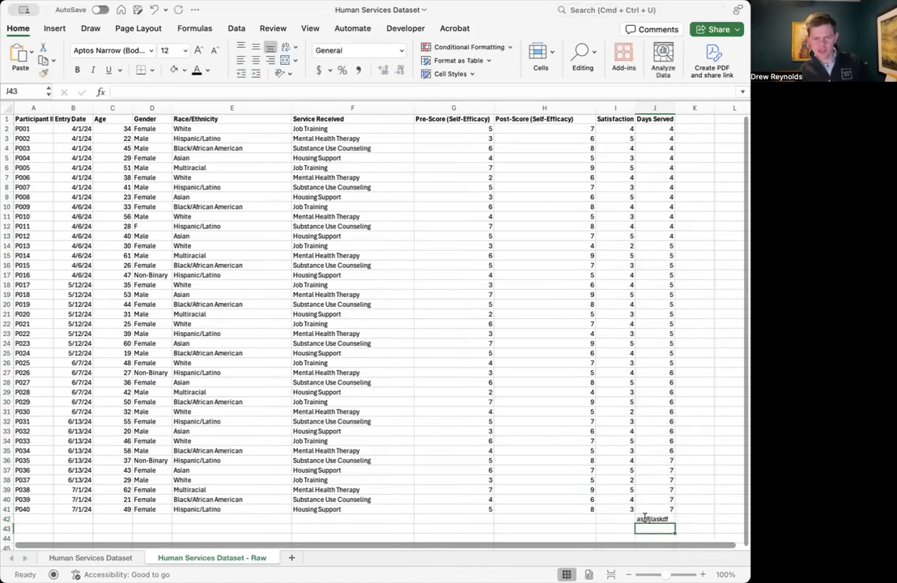
{"action": "key", "text": "Delete"}
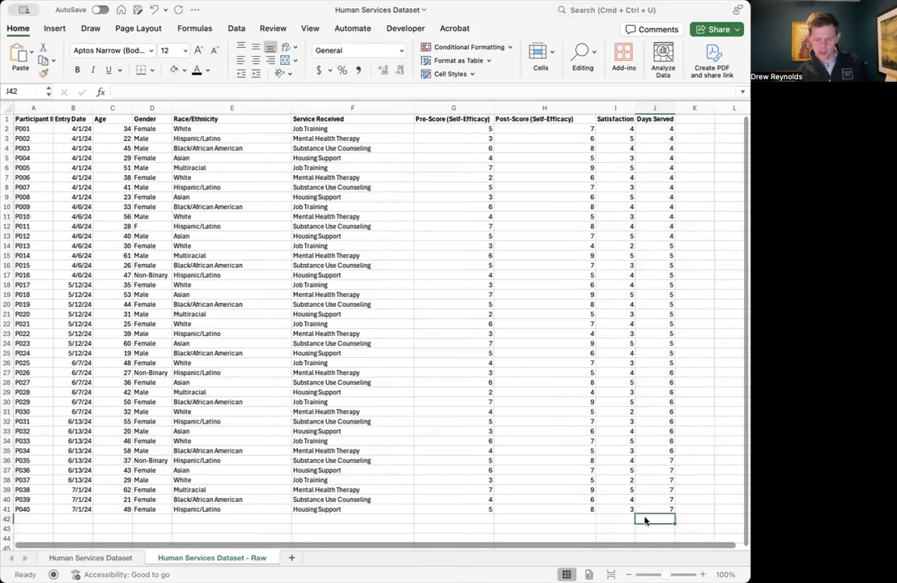
Step: Total the Days Served values J2:J41 in cell J42 with a SUM formula
{"action": "type", "text": "="}
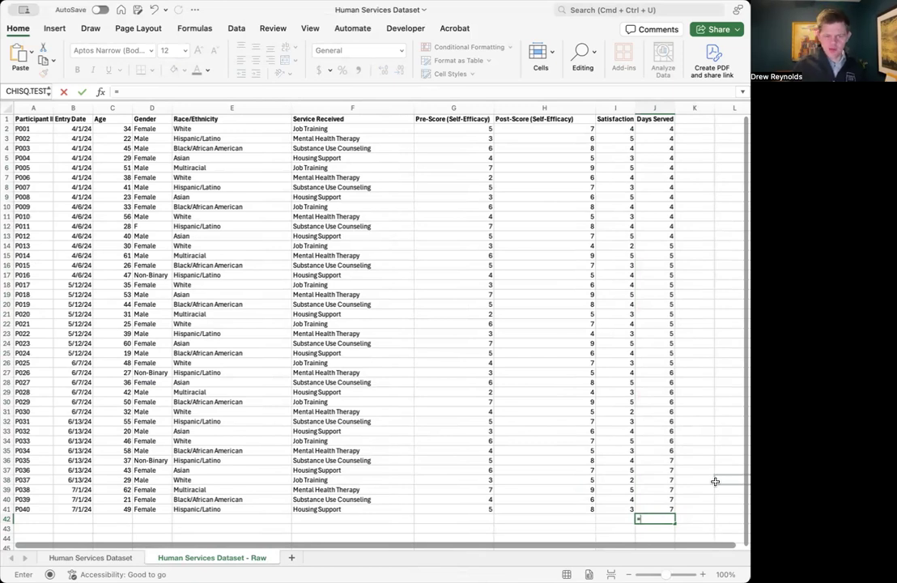
{"action": "type", "text": "SUM"}
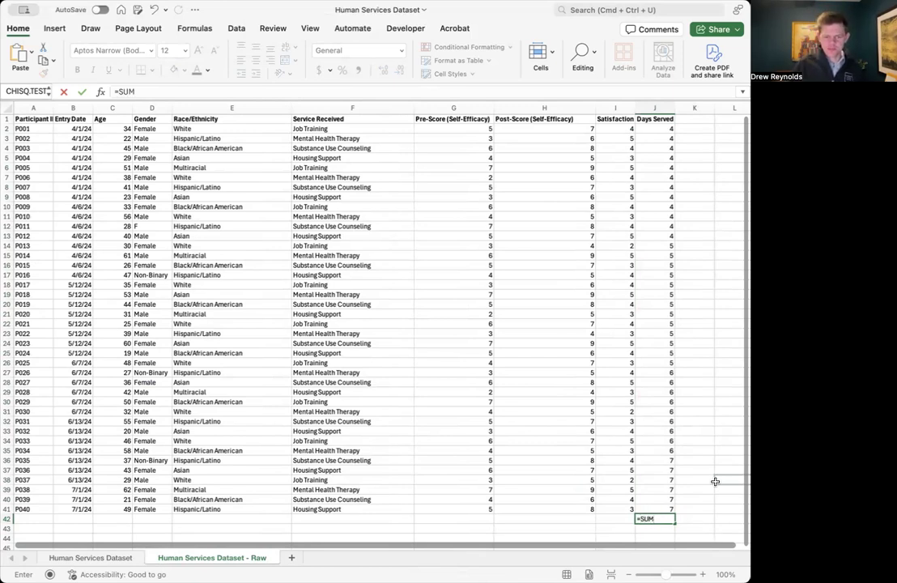
{"action": "key", "text": "BackSpace"}
{"action": "key", "text": "BackSpace"}
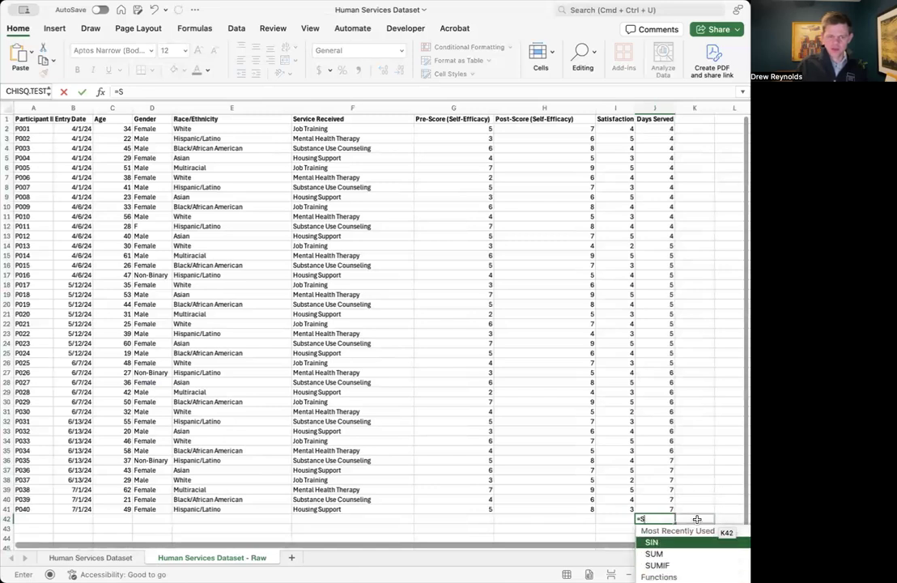
{"action": "key", "text": "BackSpace"}
{"action": "type", "text": "A"}
{"action": "key", "text": "BackSpace"}
{"action": "type", "text": "A"}
{"action": "key", "text": "BackSpace"}
{"action": "type", "text": "W"}
{"action": "key", "text": "BackSpace"}
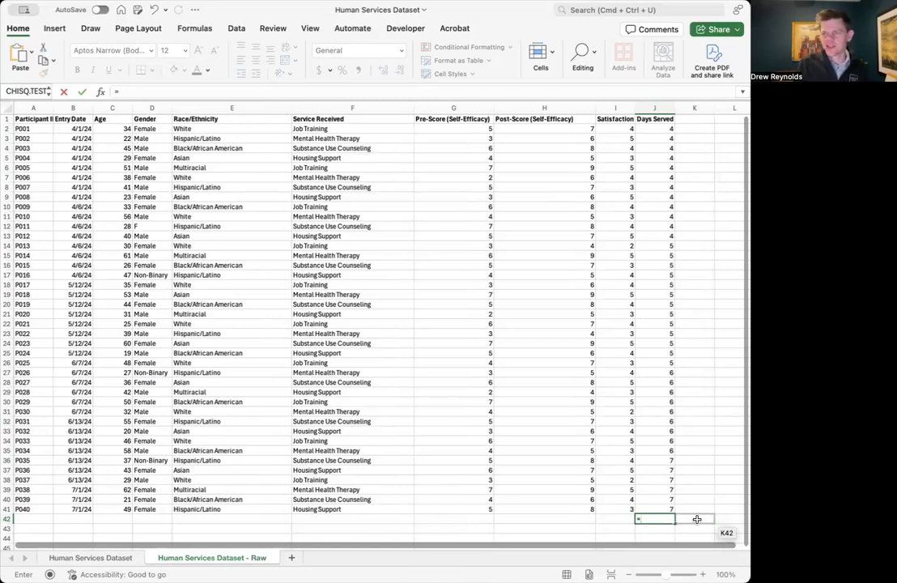
{"action": "type", "text": "SUM("}
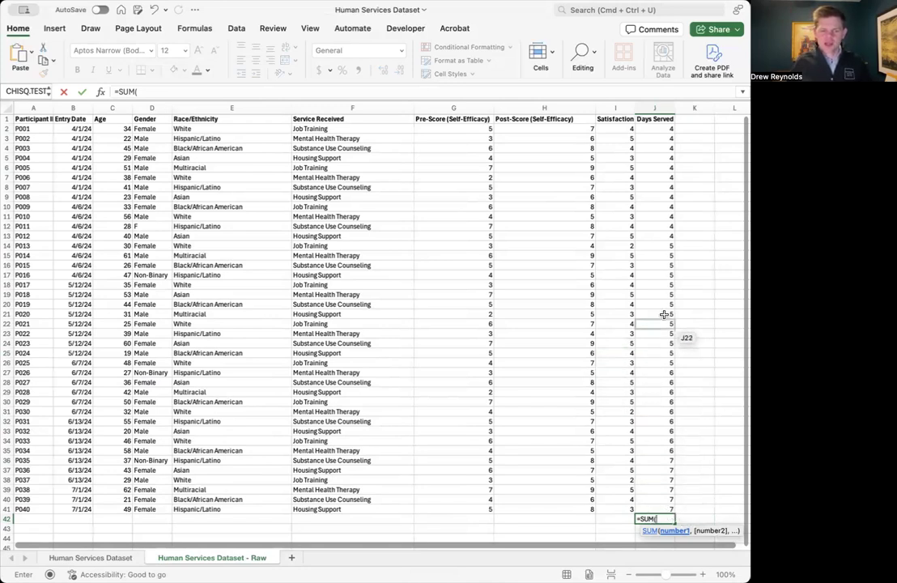
{"action": "left_click", "coordinate": [670, 129]}
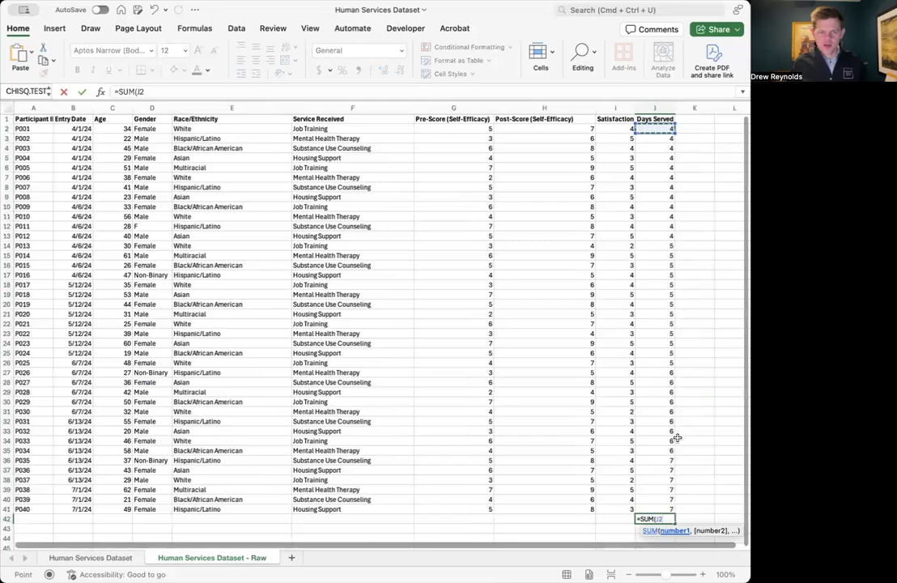
{"action": "left_click", "coordinate": [662, 509], "text": "shift"}
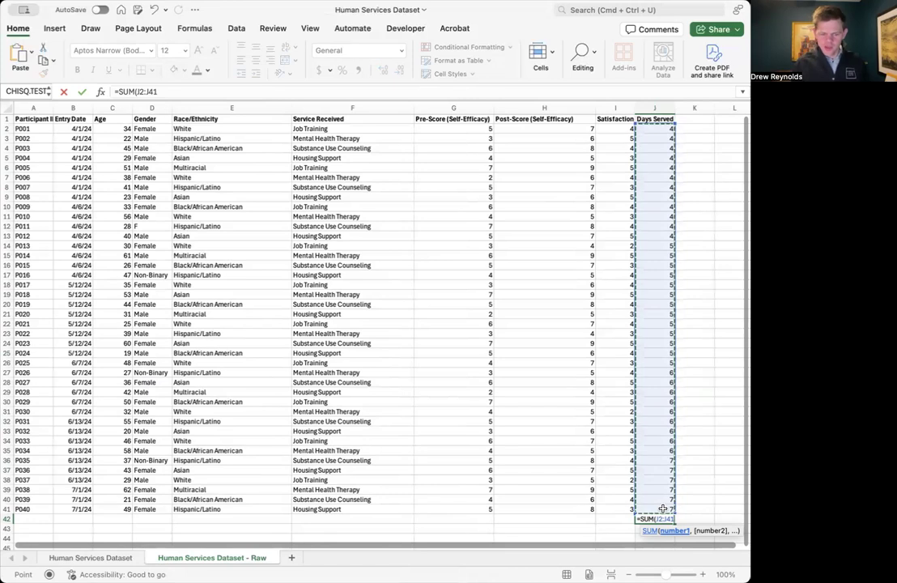
{"action": "type", "text": ")"}
{"action": "key", "text": "Return"}
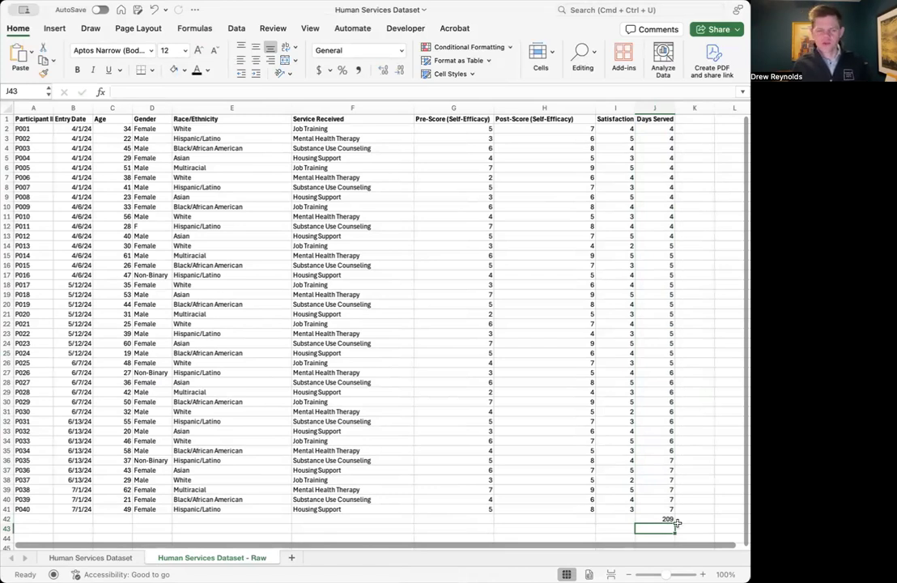
Step: Count the Satisfaction entries I2:I41 in cell I42 with a COUNT formula
{"action": "left_click", "coordinate": [616, 519]}
{"action": "scroll", "coordinate": [642, 115], "scroll_direction": "down", "scroll_amount": 2}
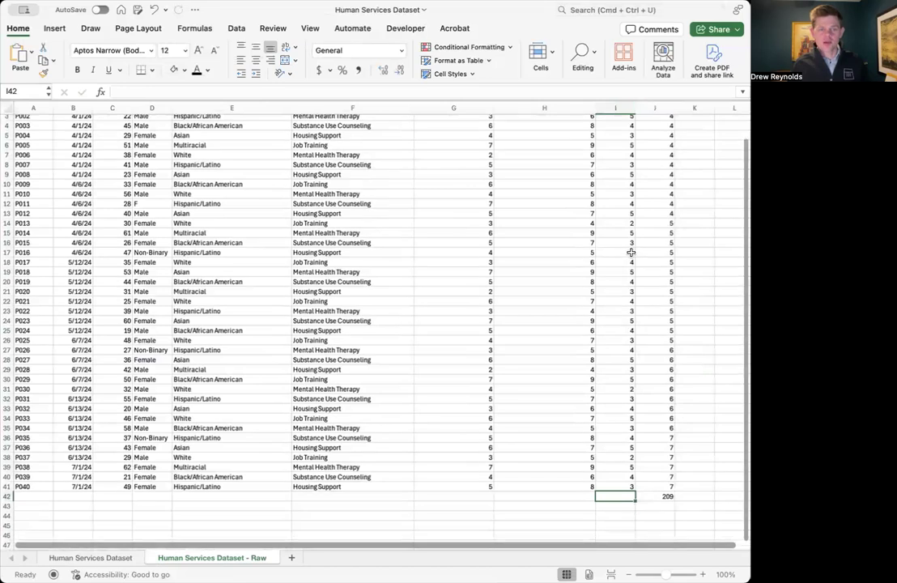
{"action": "scroll", "coordinate": [49, 300], "scroll_direction": "up", "scroll_amount": 2}
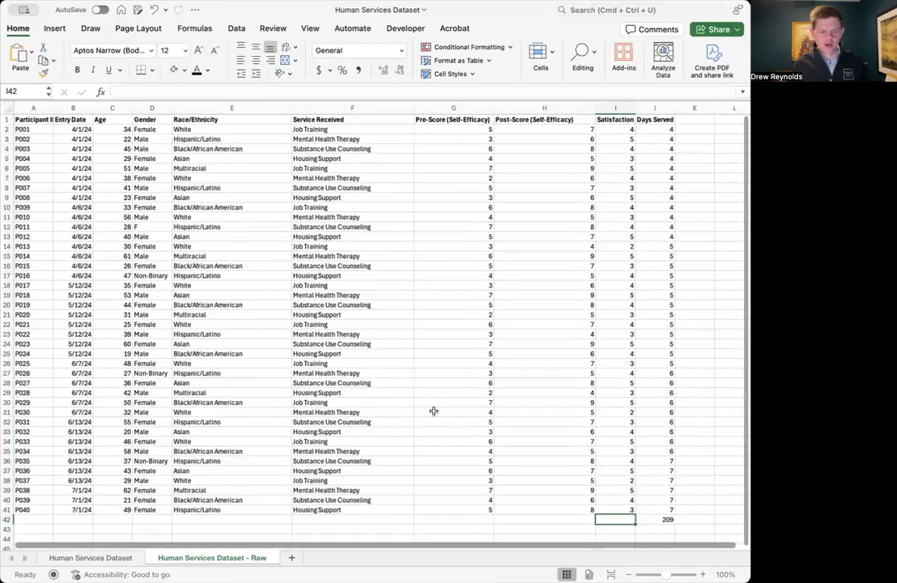
{"action": "type", "text": "=COUNT("}
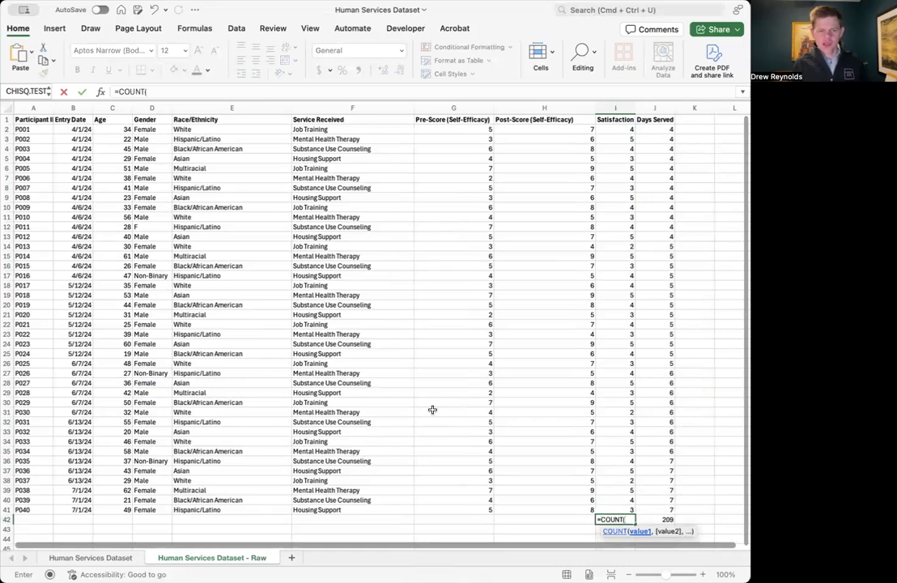
{"action": "left_click", "coordinate": [615, 128]}
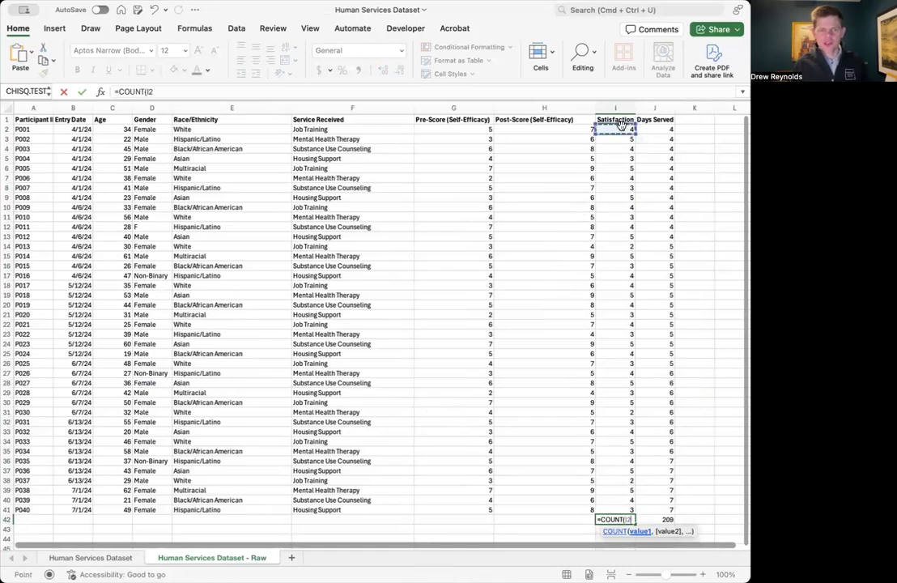
{"action": "left_click", "coordinate": [623, 507], "text": "shift"}
{"action": "key", "text": "Return"}
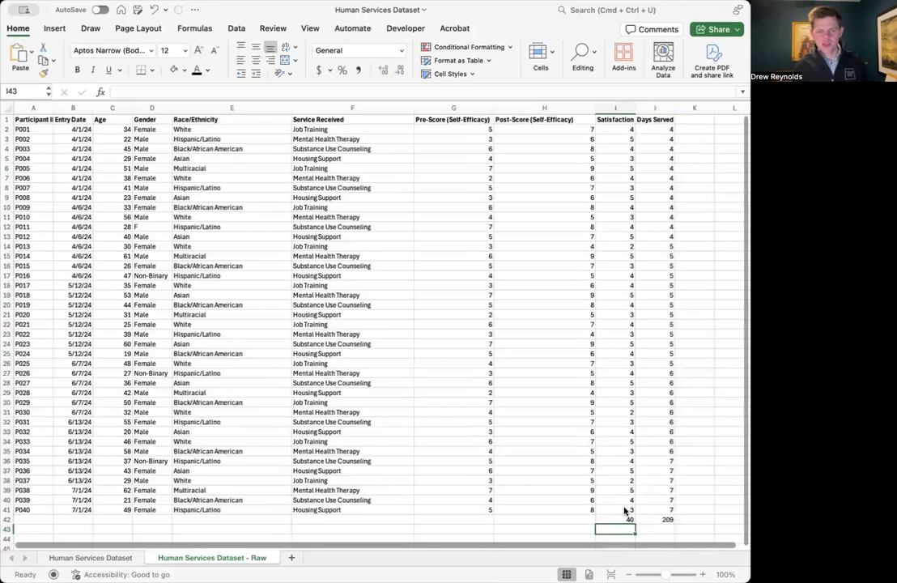
{"action": "key", "text": "Up"}
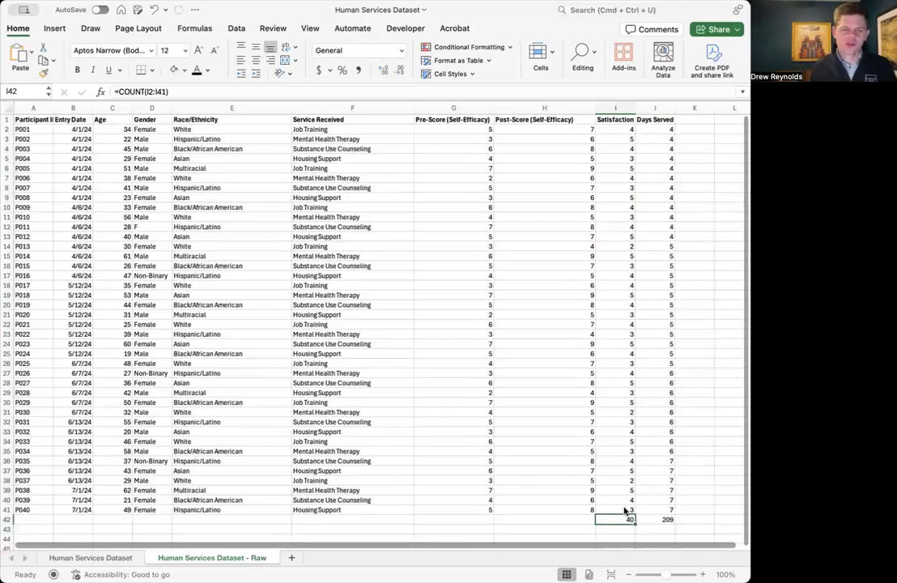